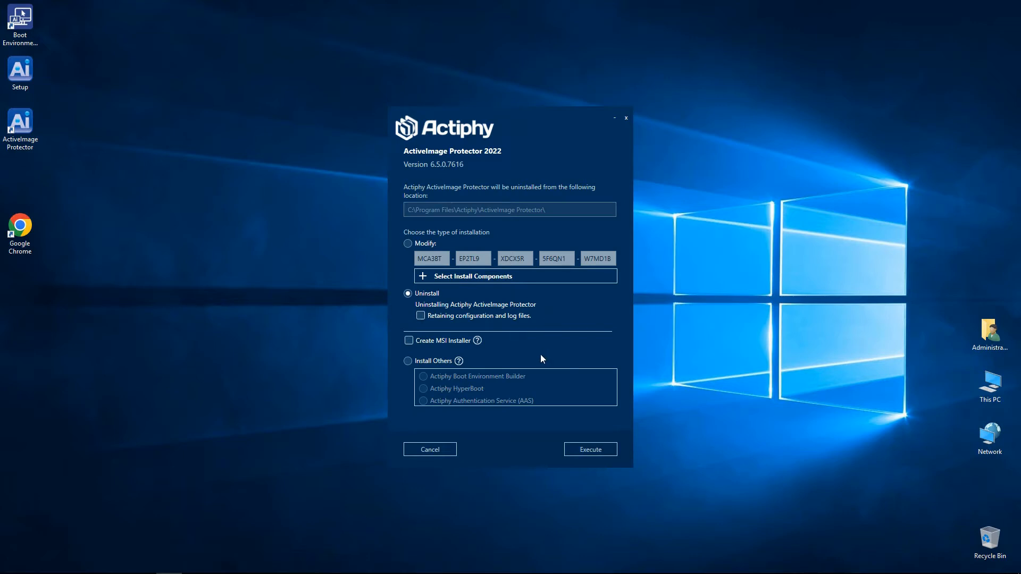
# Install Actiphy Authentication Service (AAS) 2.0.1.357 from Actiphy Setup with the default option.
pyautogui.click(408, 362)
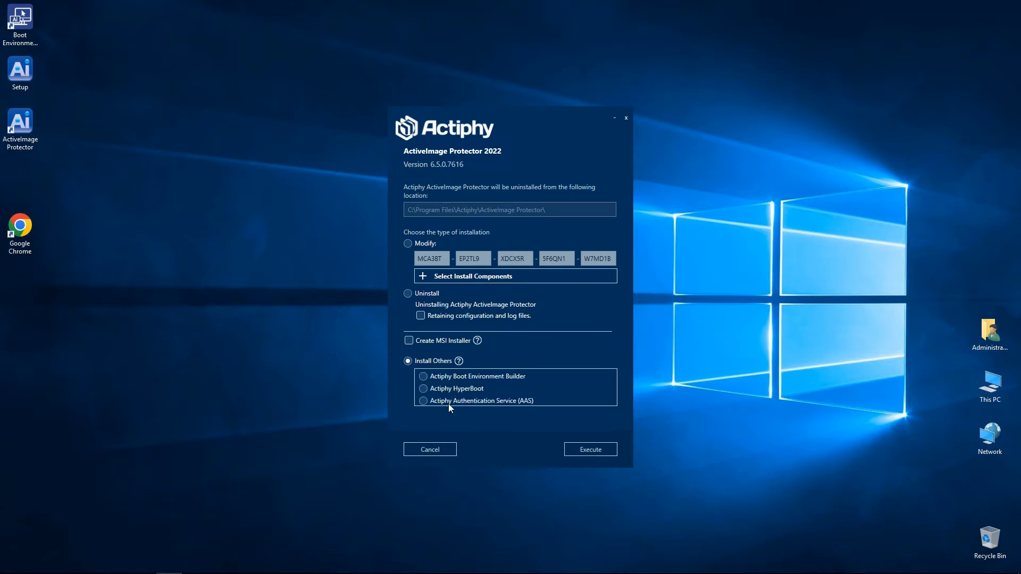
pyautogui.click(424, 402)
pyautogui.click(589, 451)
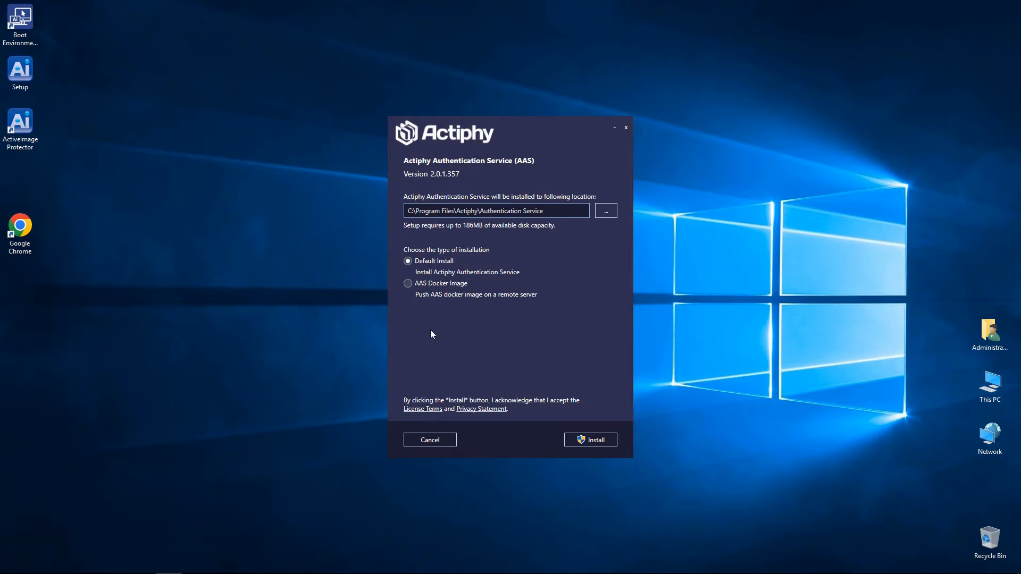
pyautogui.click(594, 440)
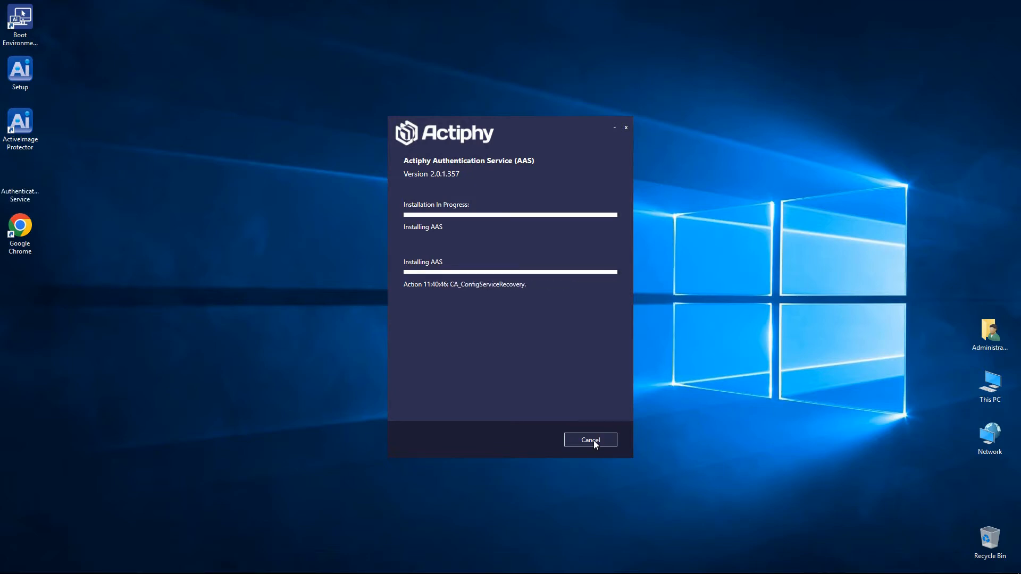
pyautogui.click(594, 440)
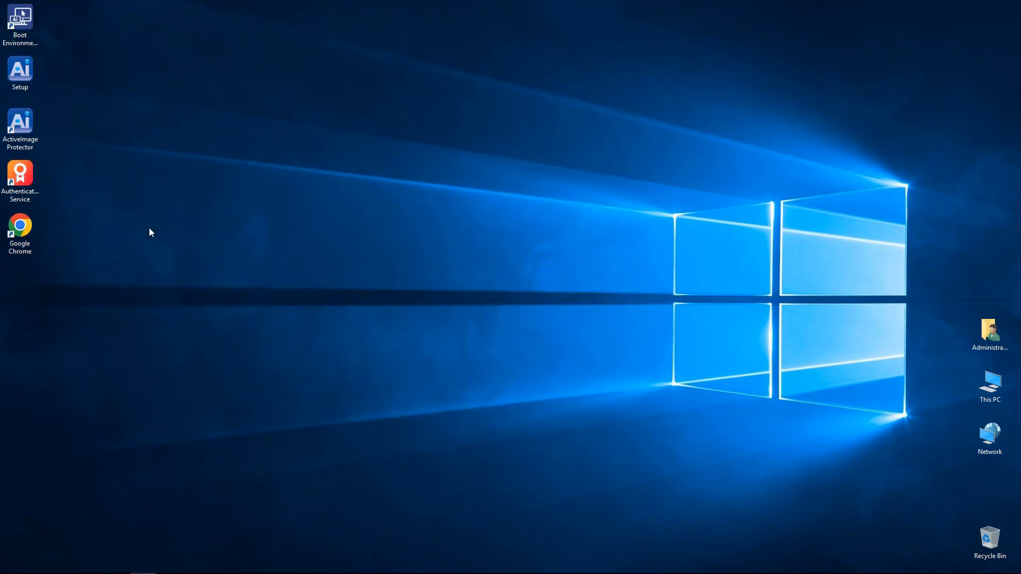
pyautogui.click(27, 175)
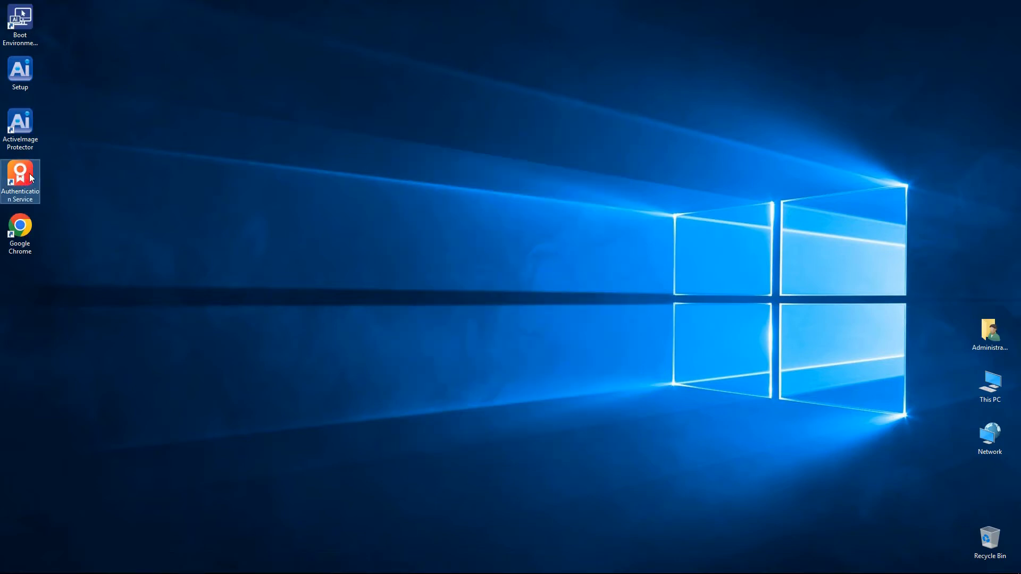
# Launch Authentication Service from the desktop shortcut and confirm Server Mode in the initial setup.
pyautogui.doubleClick(27, 177)
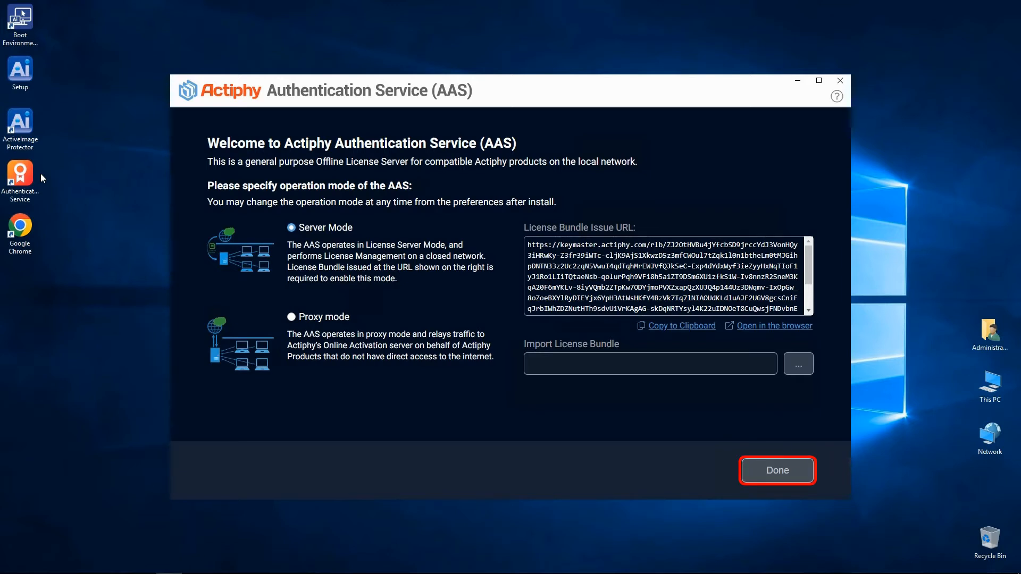
pyautogui.click(781, 472)
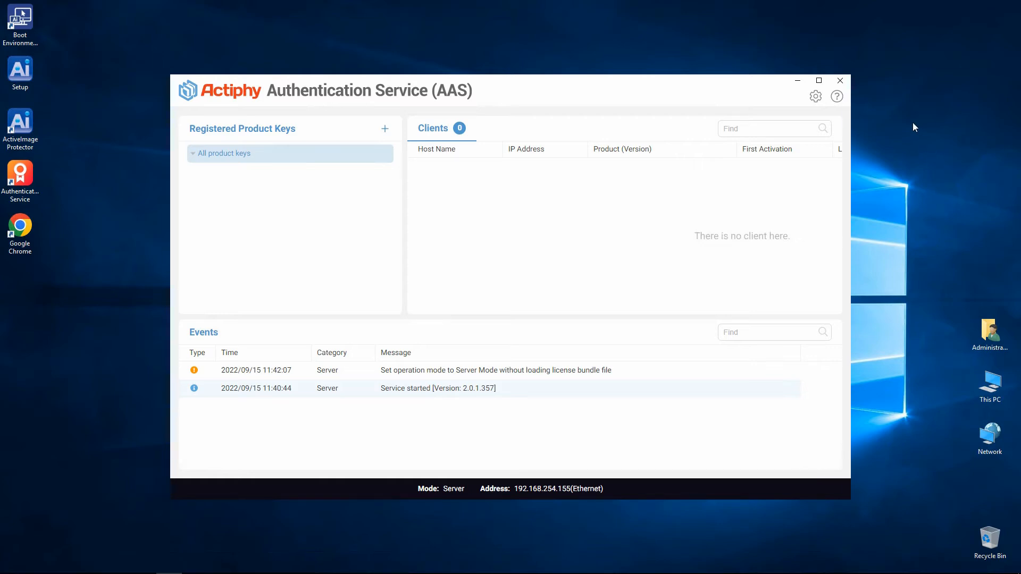
# Open the Load license bundle dialog from the AAS console, then clear back to the desktop.
pyautogui.click(384, 129)
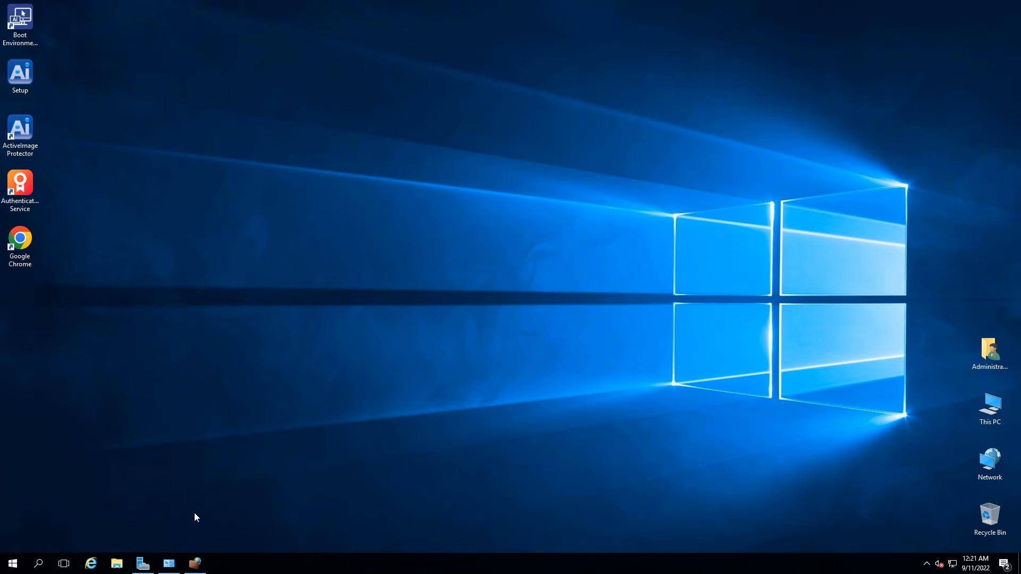
# Open Windows Firewall with Advanced Security from Administrative Tools and show its Inbound Rules.
pyautogui.click(169, 565)
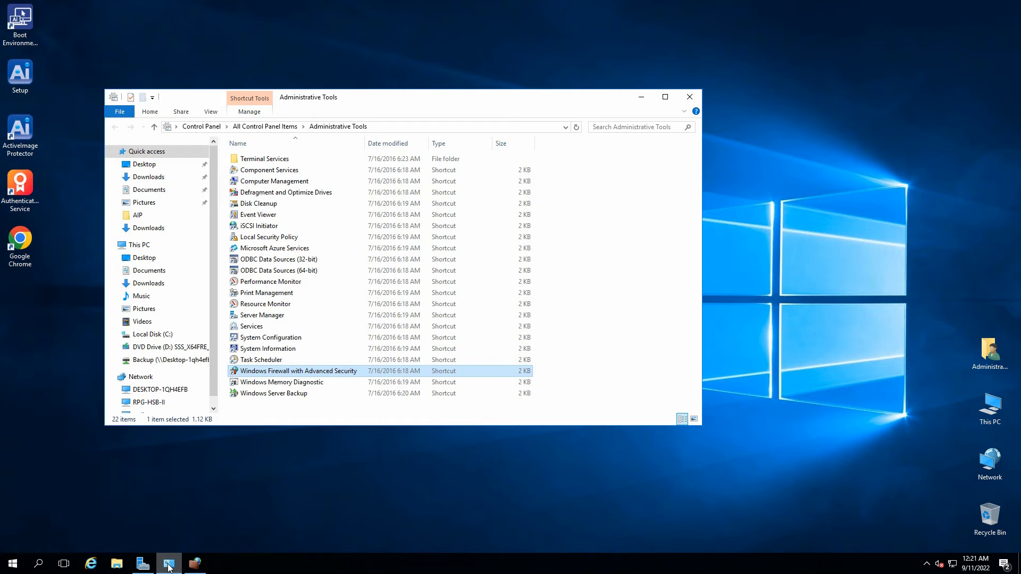
pyautogui.doubleClick(270, 372)
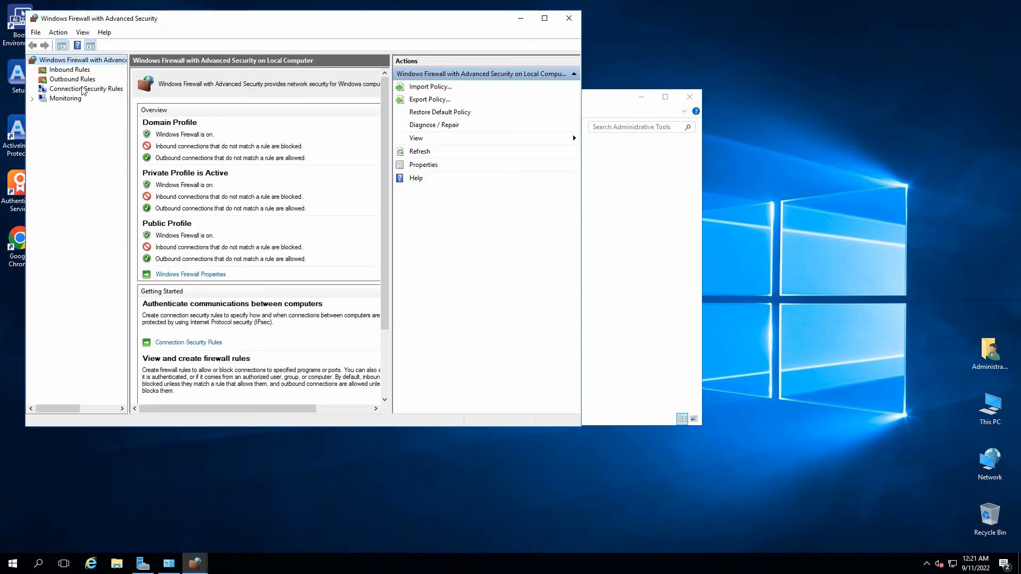
pyautogui.click(69, 72)
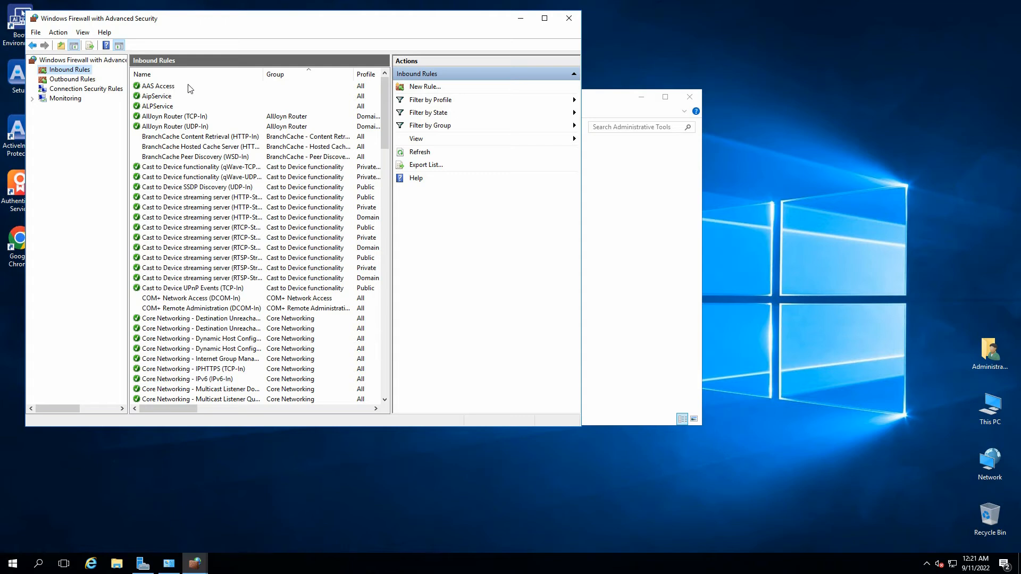
# Start a new inbound Port rule for TCP specific local port 443.
pyautogui.click(430, 87)
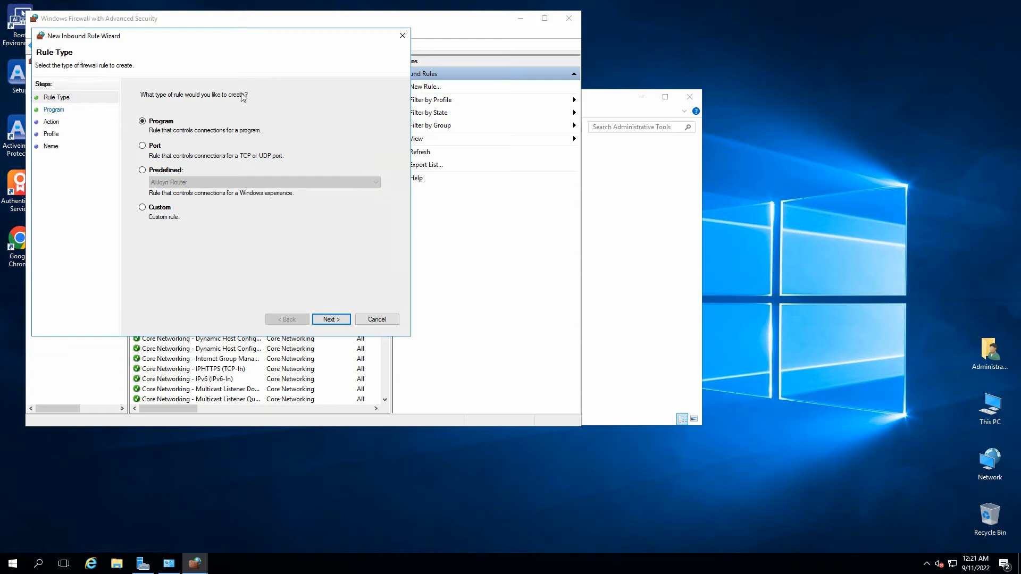
pyautogui.click(142, 147)
pyautogui.click(334, 317)
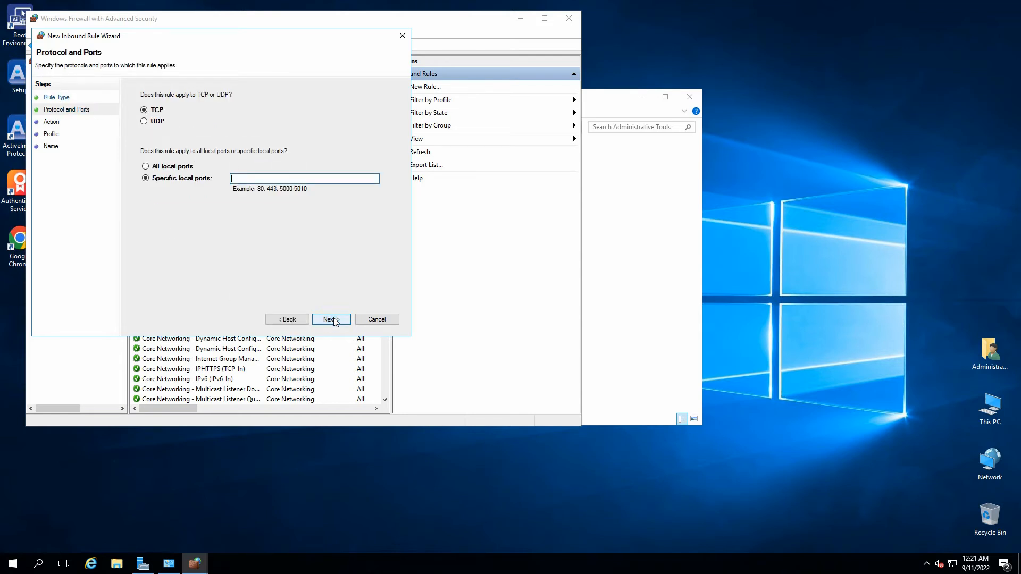
pyautogui.click(259, 178)
pyautogui.write('443')
pyautogui.click(331, 319)
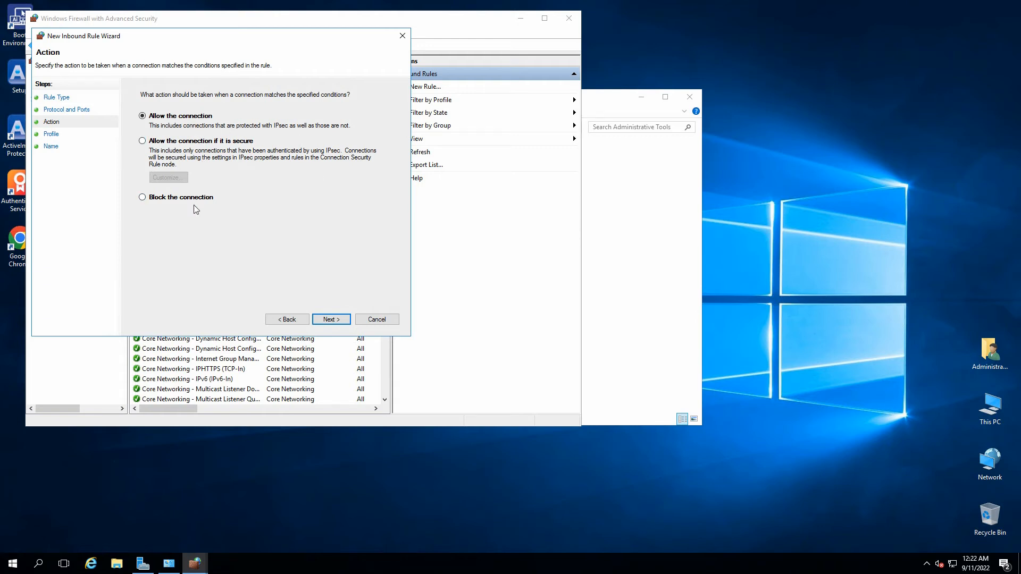
# Allow the connection on all profiles and name the rule AAS Server Access.
pyautogui.click(329, 320)
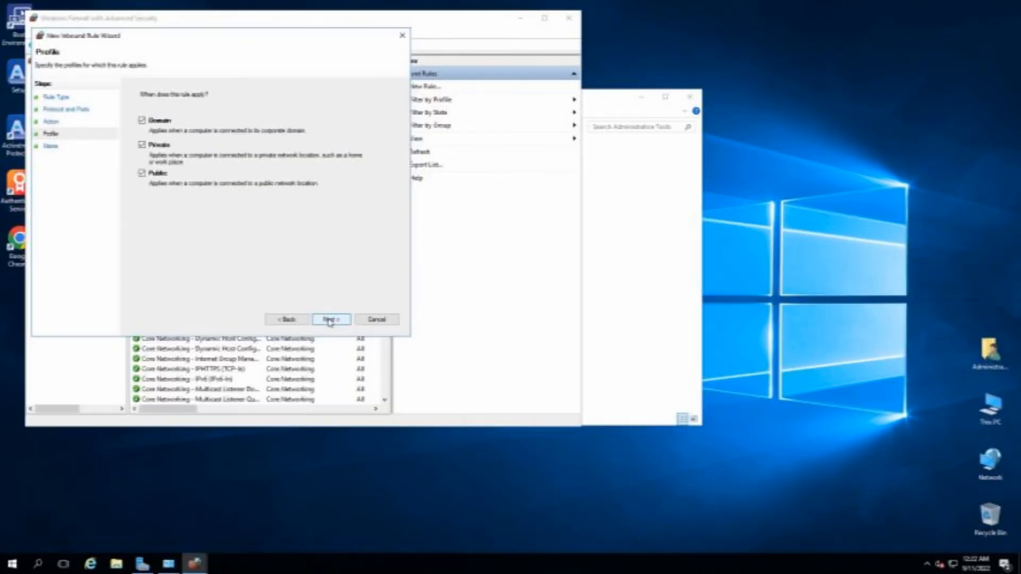
pyautogui.click(330, 320)
pyautogui.write('AAS Server')
pyautogui.write('ess')
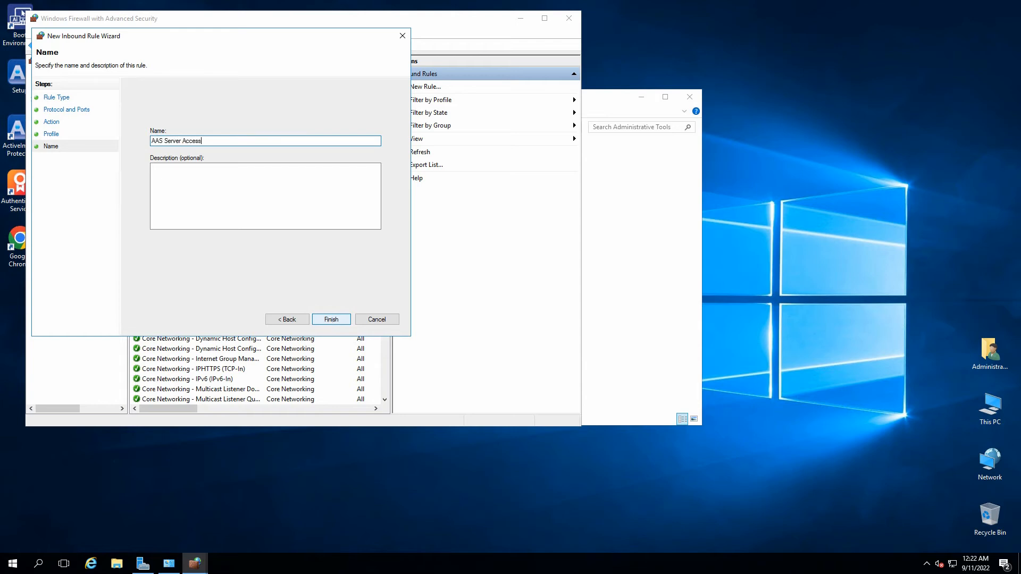
pyautogui.click(185, 195)
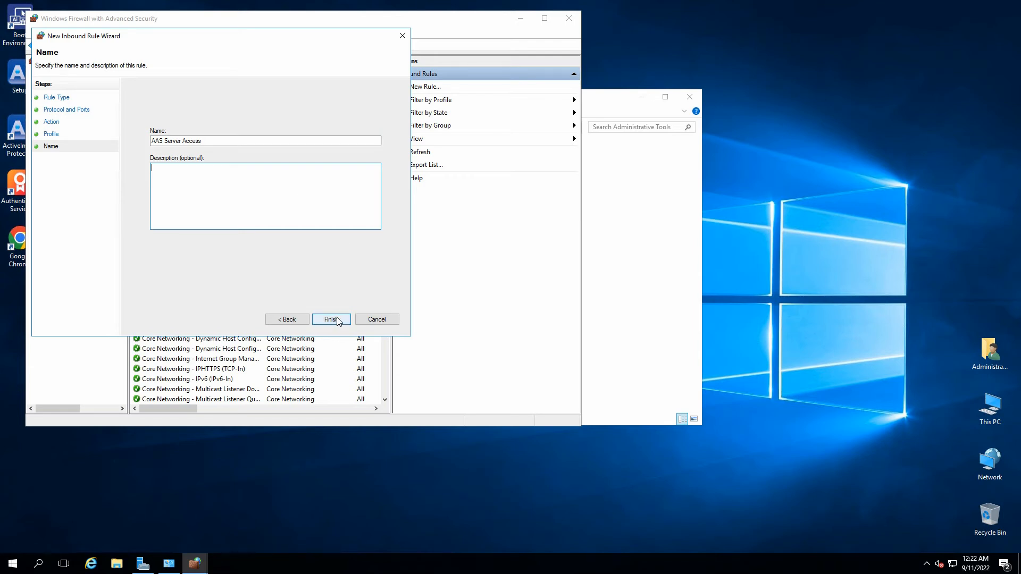
pyautogui.click(331, 319)
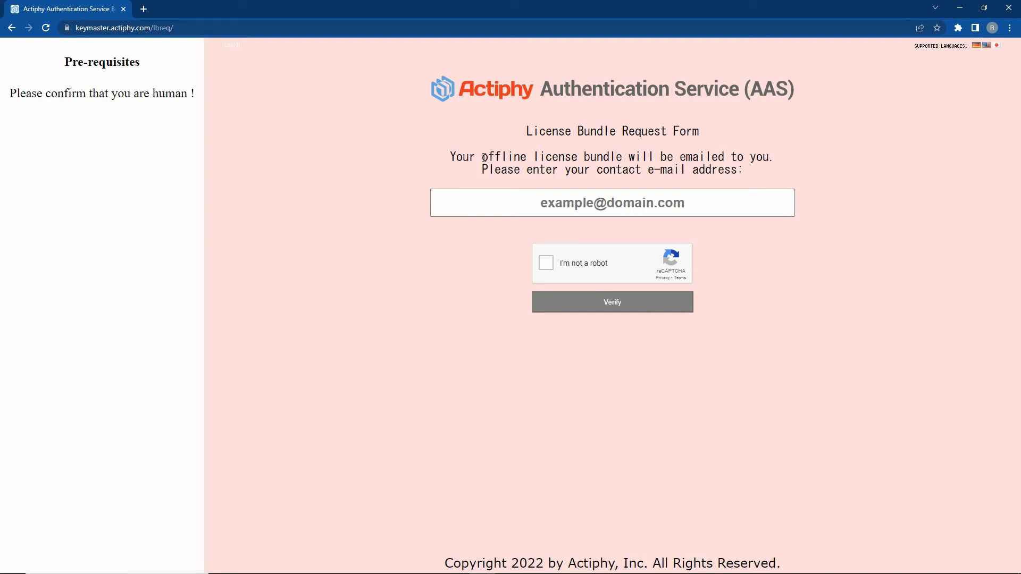
# Enter the contact e-mail address, tick the reCAPTCHA box and verify to reach the bundle page.
pyautogui.click(537, 203)
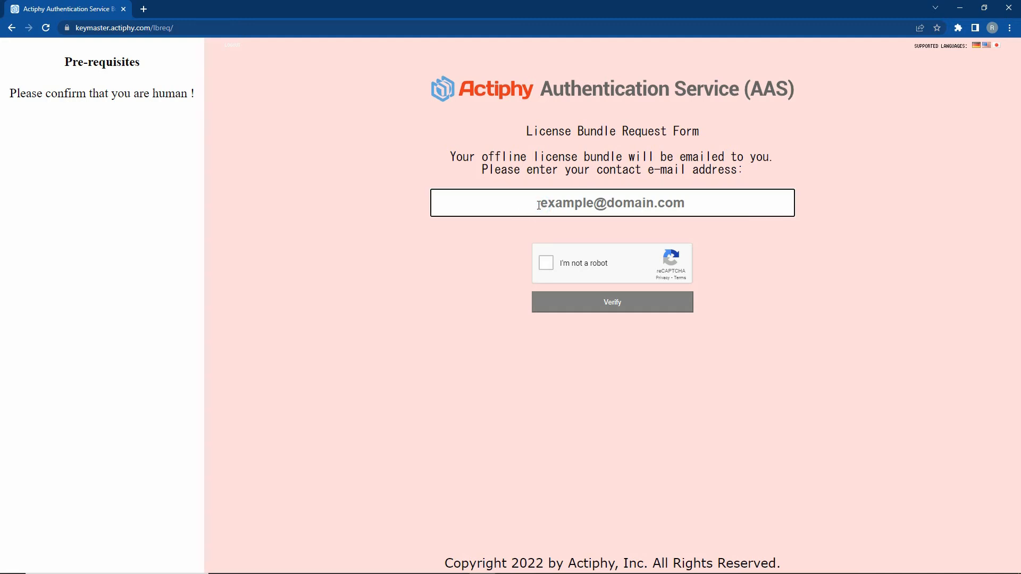
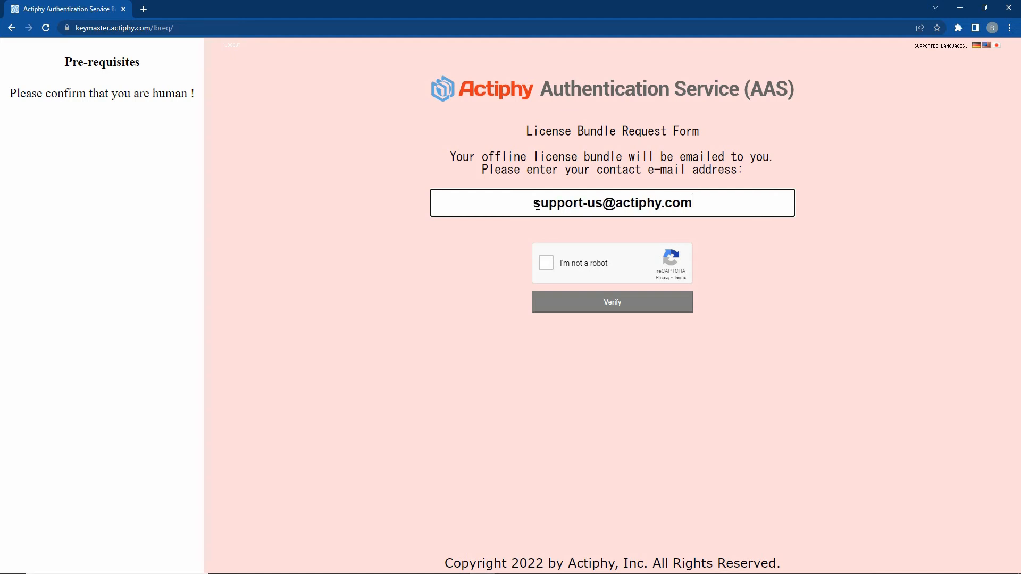
pyautogui.click(545, 262)
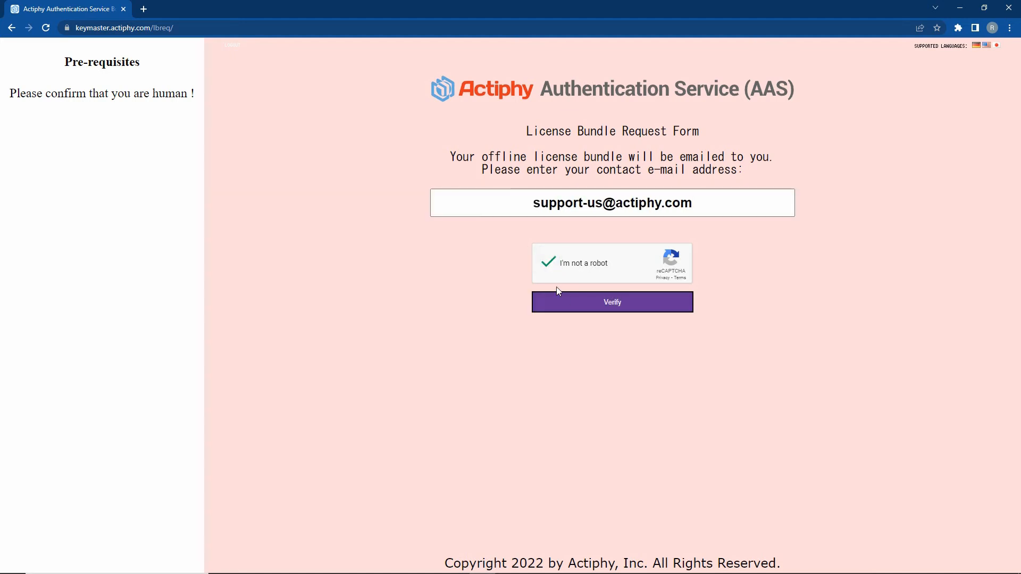
pyautogui.click(606, 304)
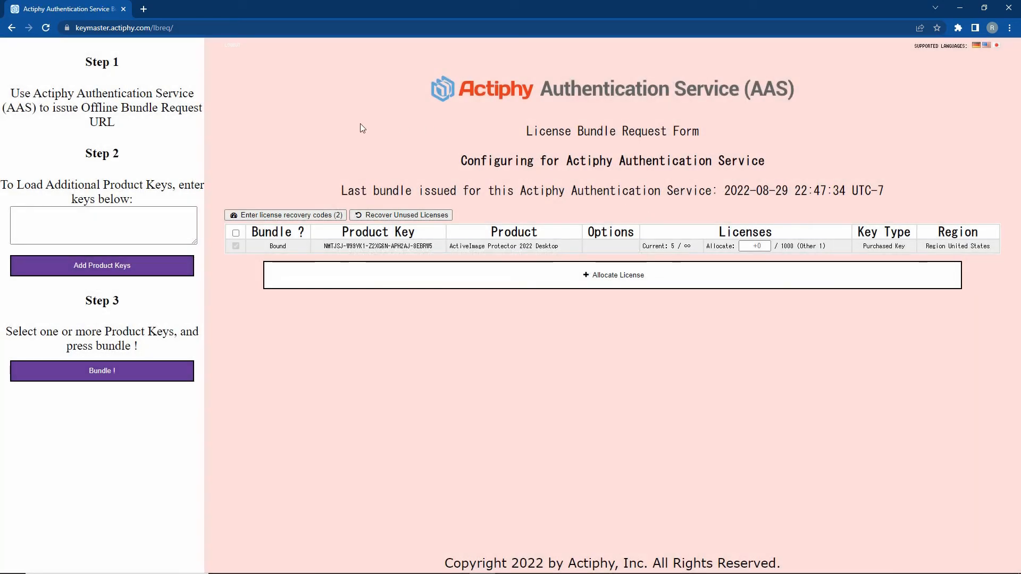
# Add the pasted ActiveImage Protector 2022 Desktop key and allocate it 1 licence.
pyautogui.click(27, 218)
pyautogui.click(25, 219)
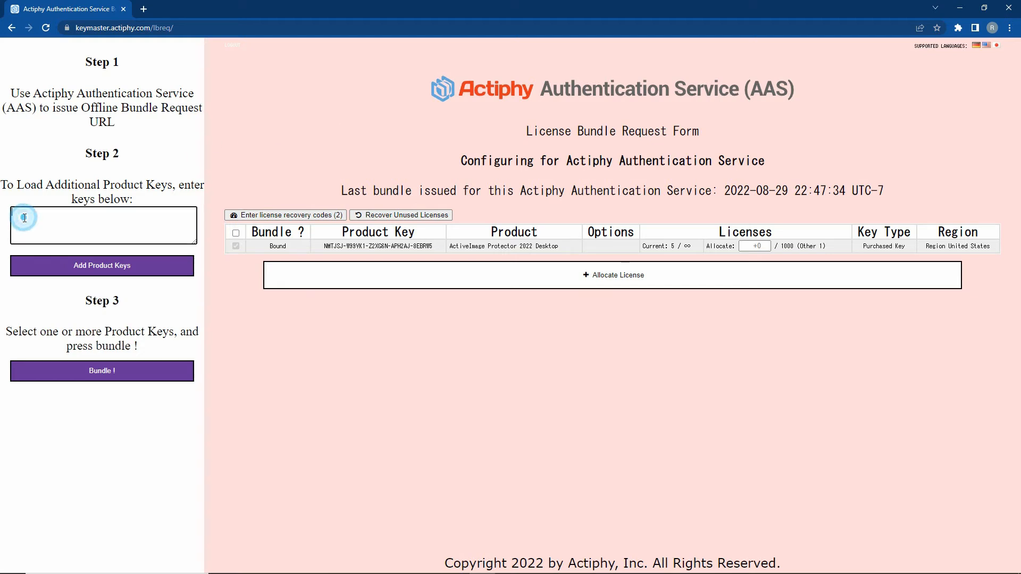
pyautogui.click(13, 214)
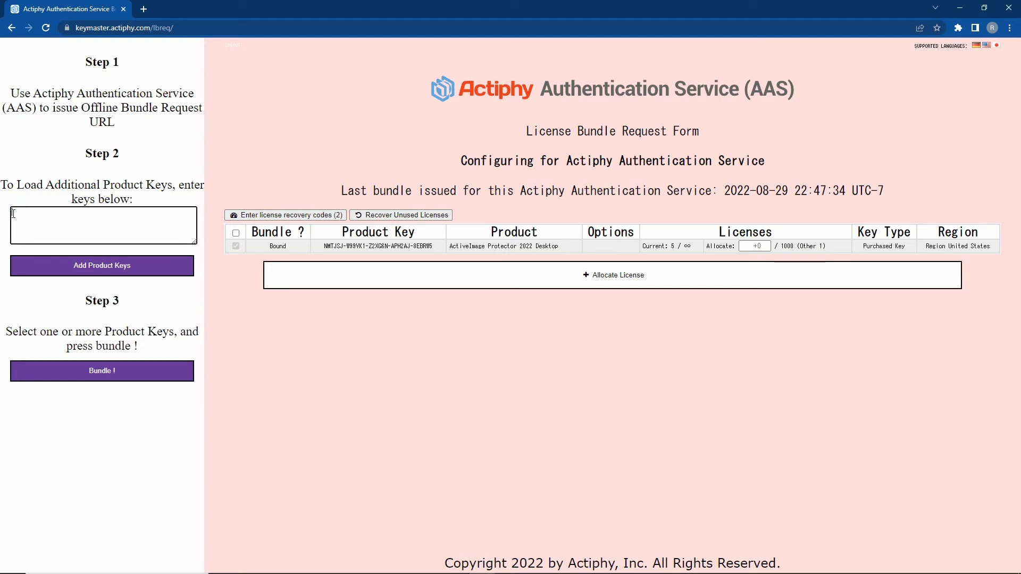
pyautogui.hotkey('ctrl', 'v')
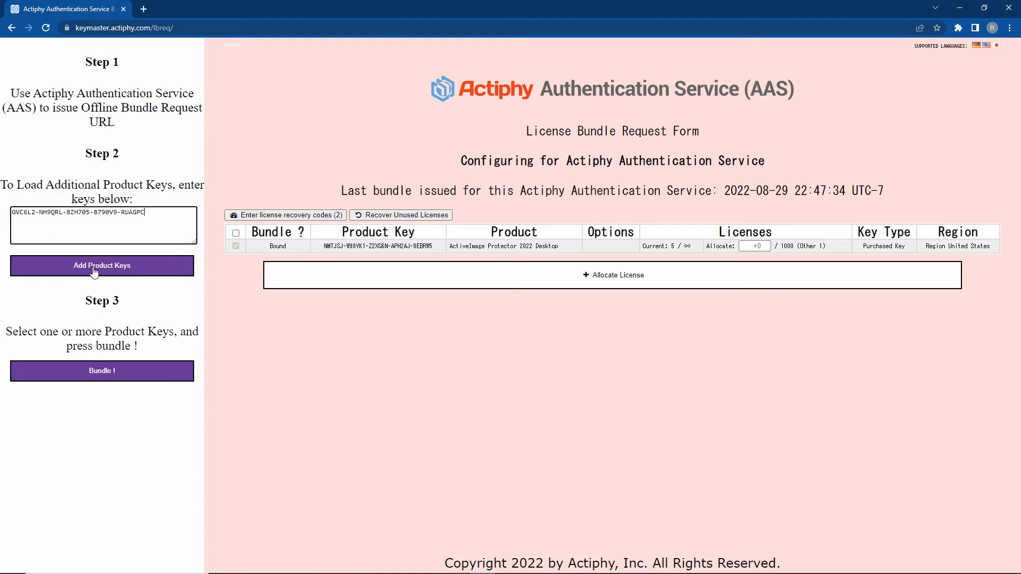
pyautogui.click(92, 267)
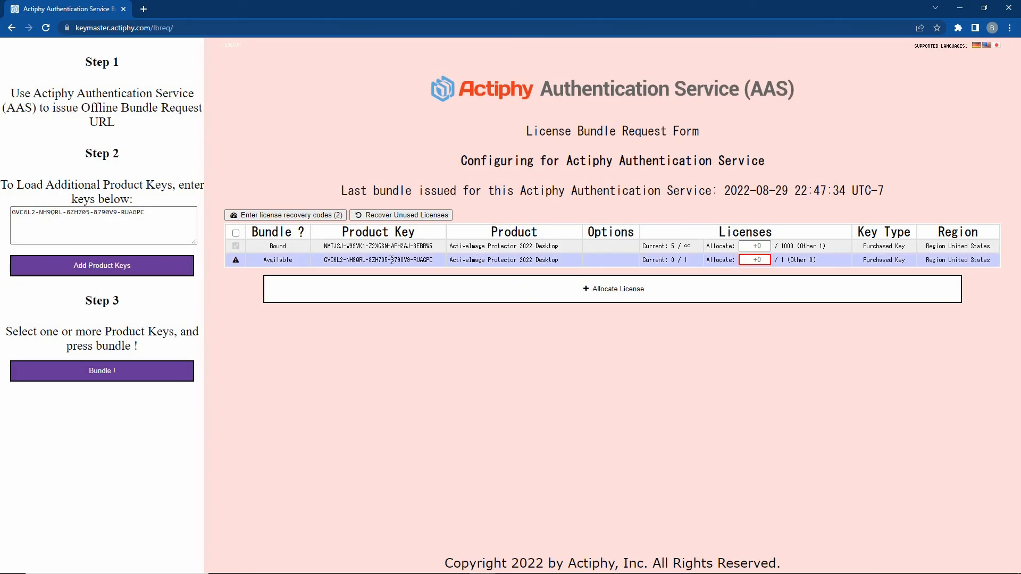
pyautogui.click(765, 259)
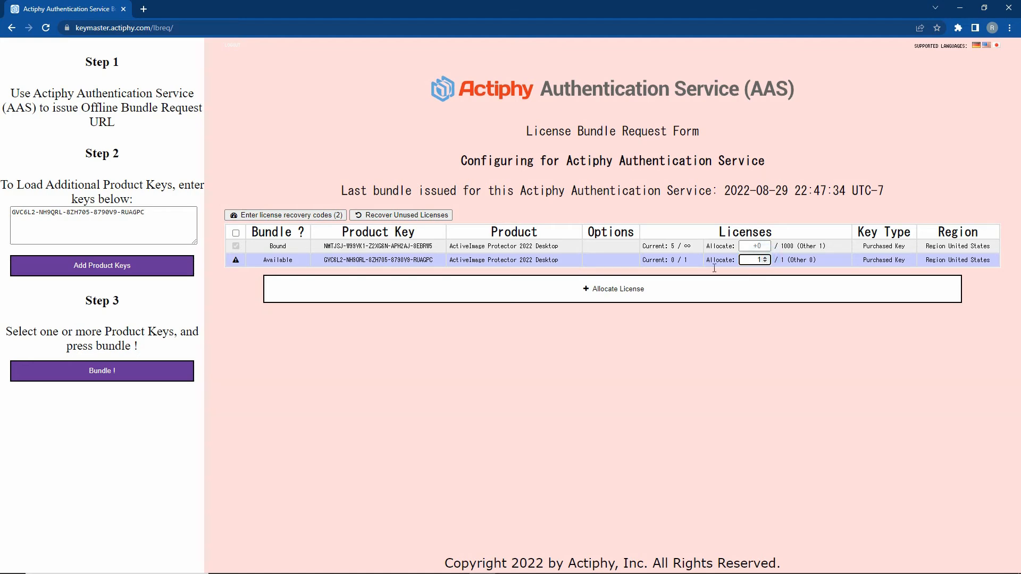
pyautogui.click(613, 296)
# Bundle the new key, confirm the permanent allocation, and switch to the mailbox.
pyautogui.click(236, 260)
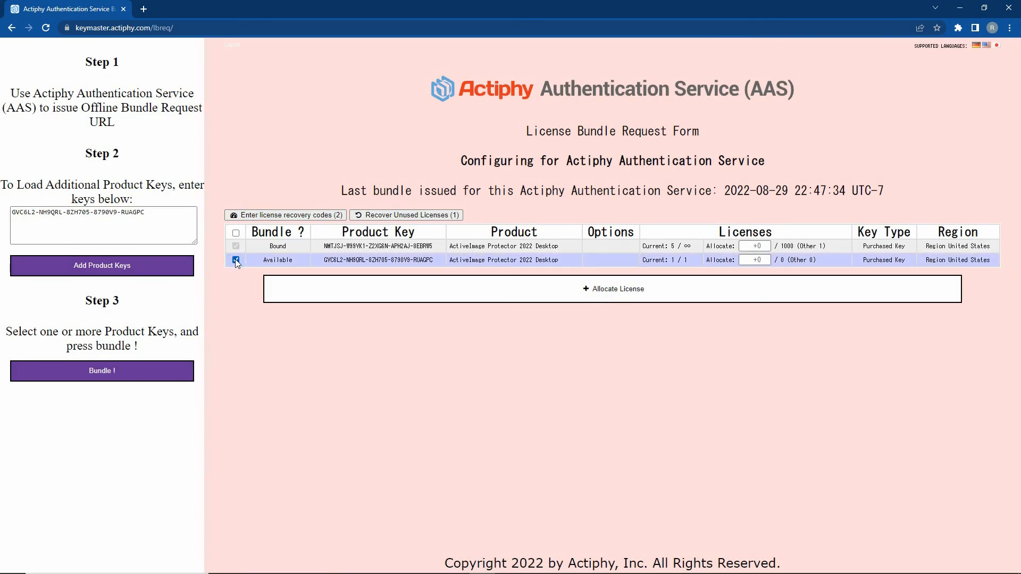
pyautogui.click(108, 375)
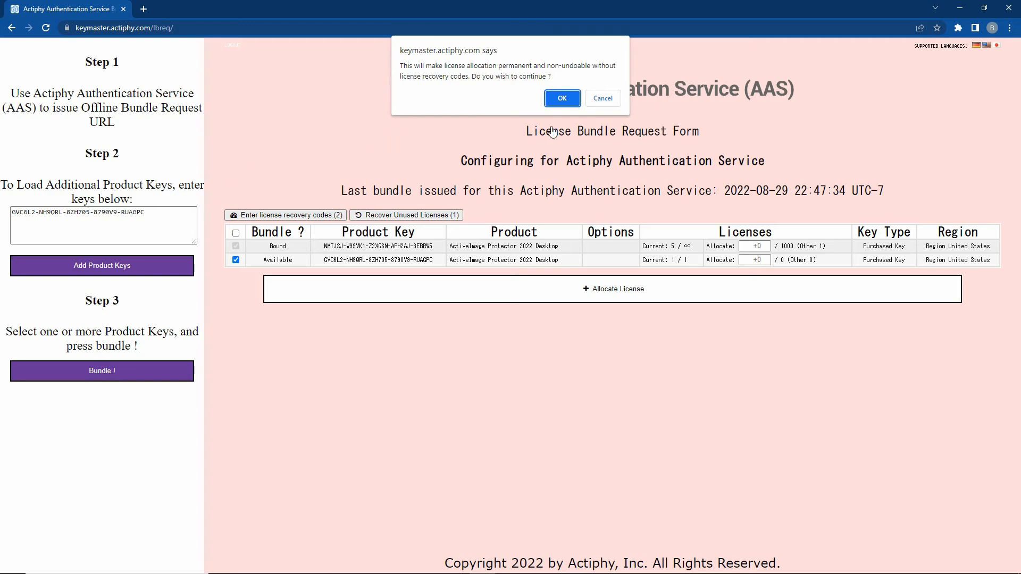
pyautogui.click(566, 98)
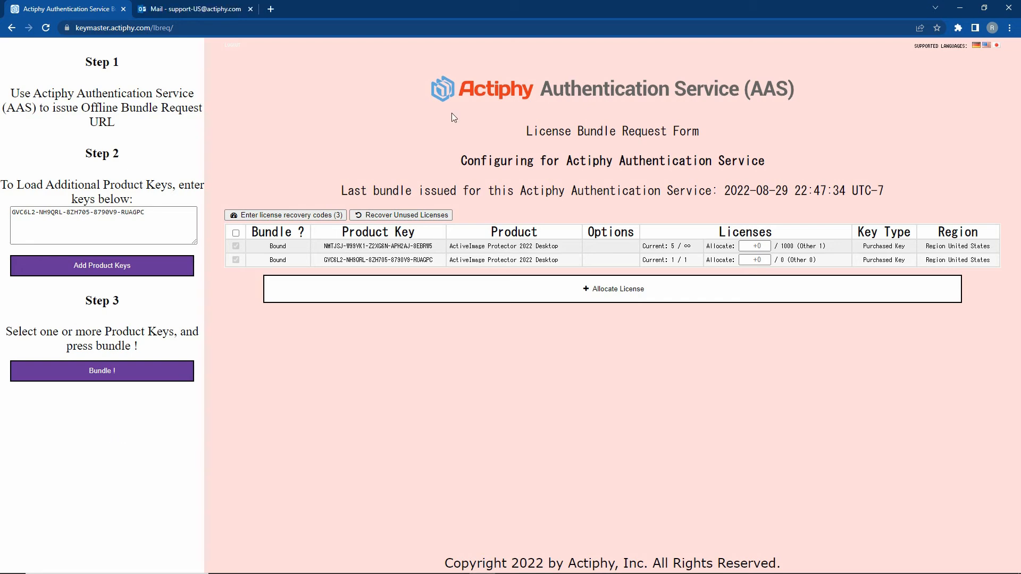
pyautogui.click(194, 9)
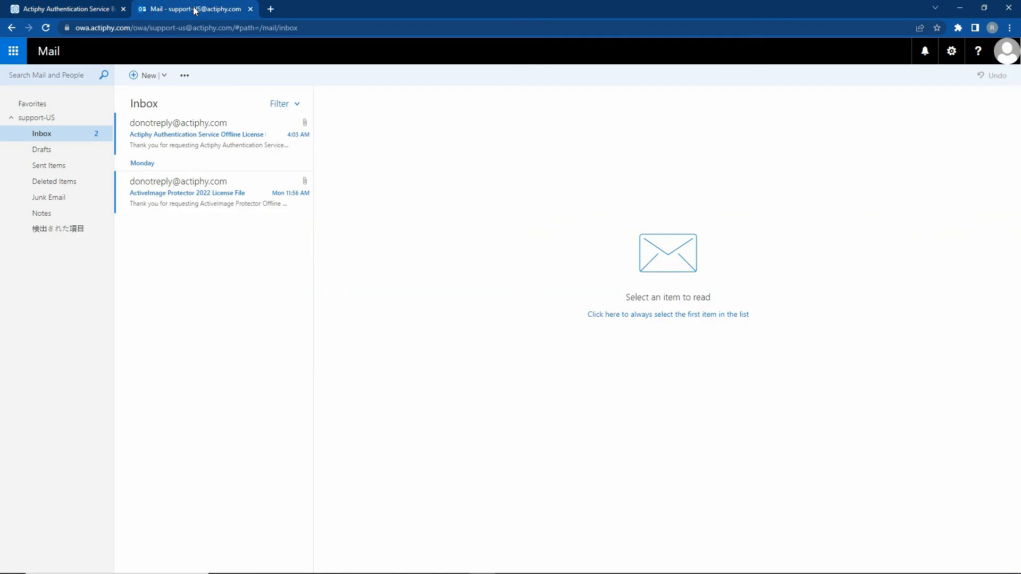
# Open the newest Offline License Bundle e-mail and download its LicenseBundle attachment.
pyautogui.click(177, 128)
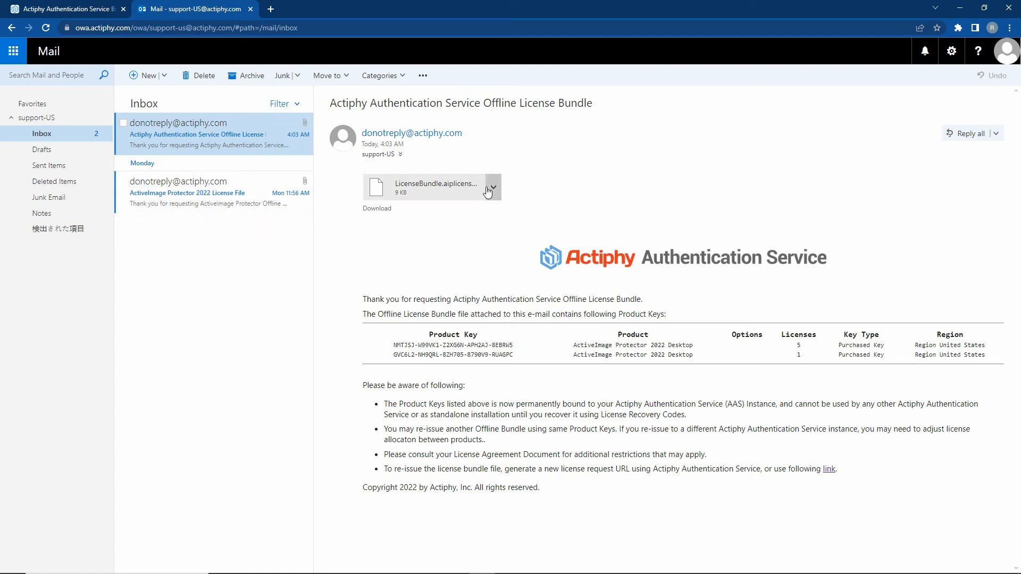
pyautogui.click(384, 209)
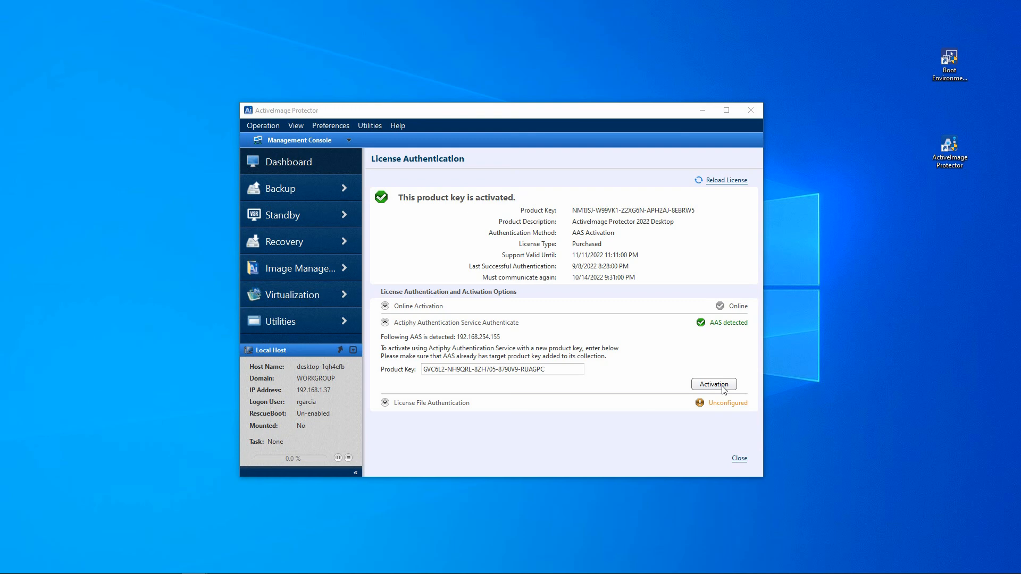
# Activate the second key via AAS, then open Create and Import License File.
pyautogui.click(722, 387)
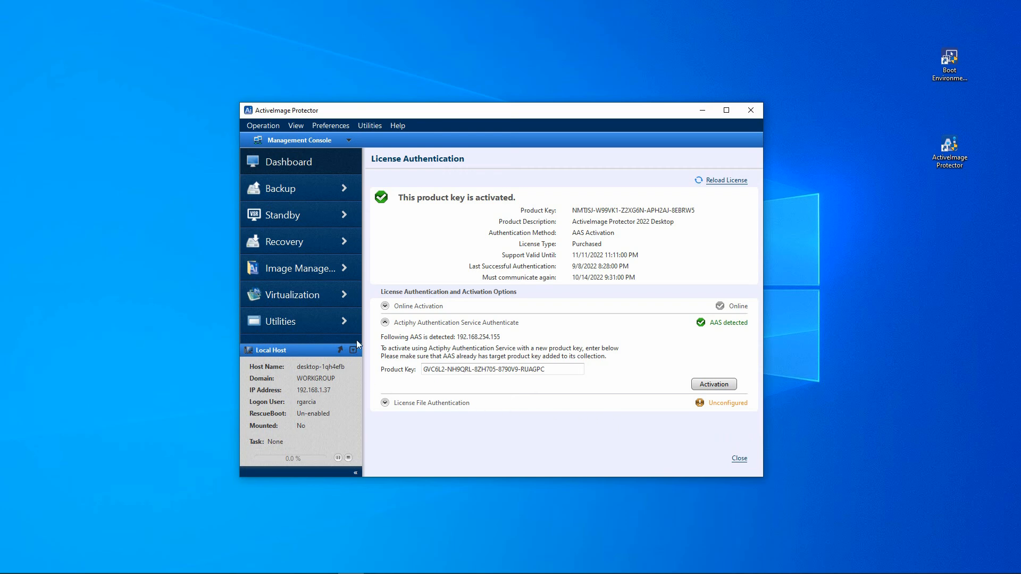
pyautogui.click(385, 323)
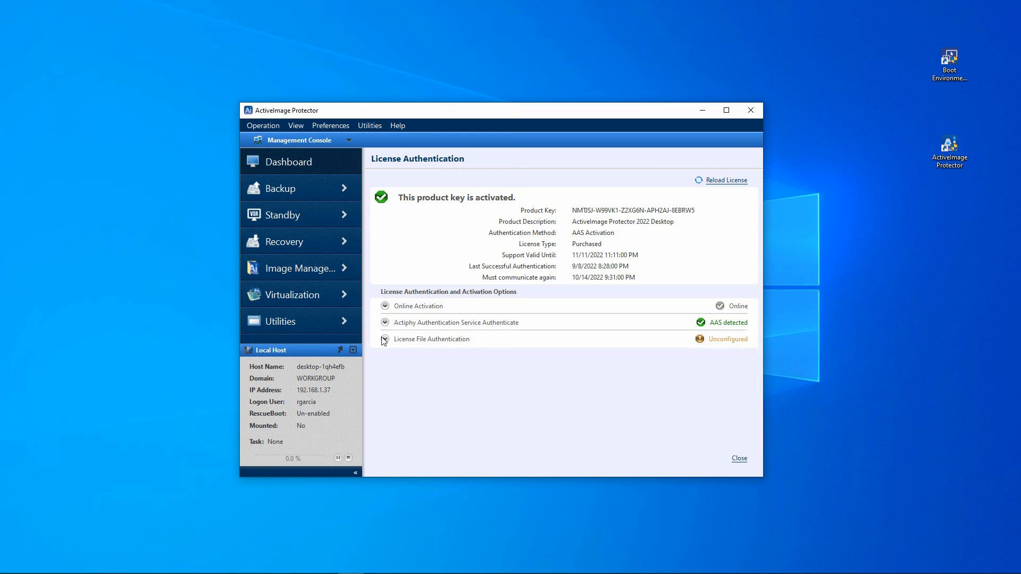
pyautogui.click(385, 339)
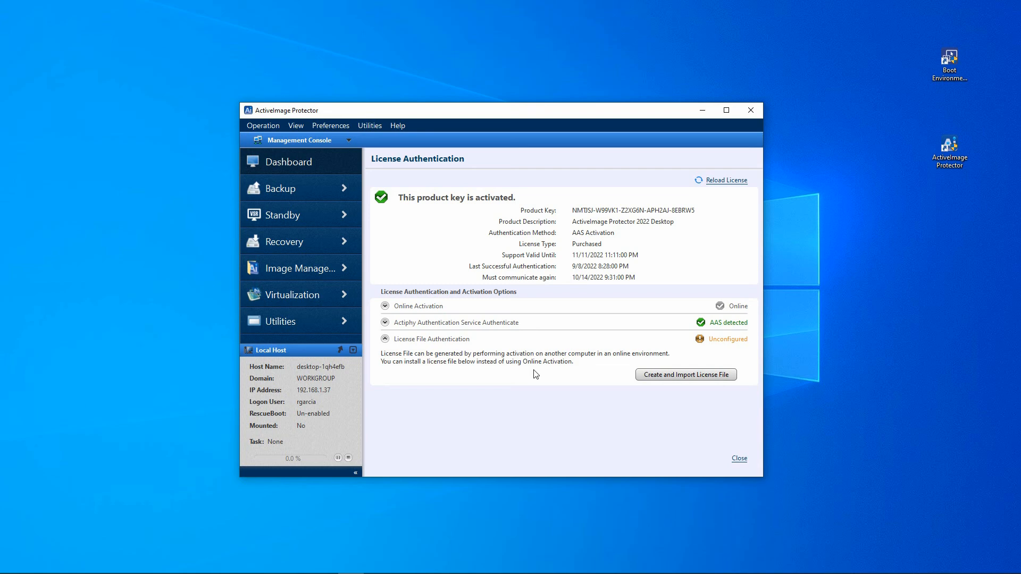
pyautogui.click(695, 376)
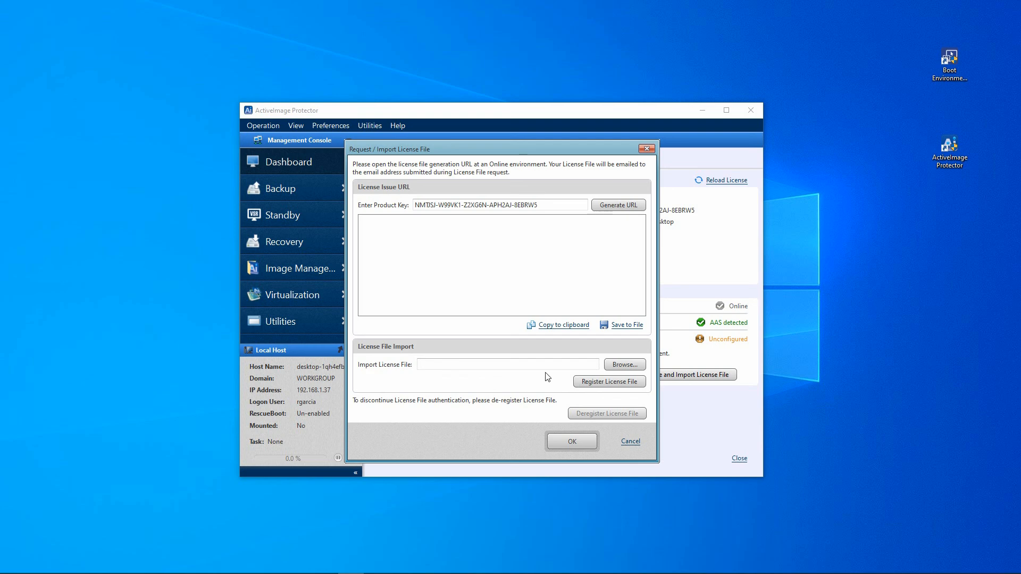
# Choose AIP-LicenseFile-20220912_025613.aiplicensebundle from C:\AIP License Files as the license file to import.
pyautogui.click(625, 365)
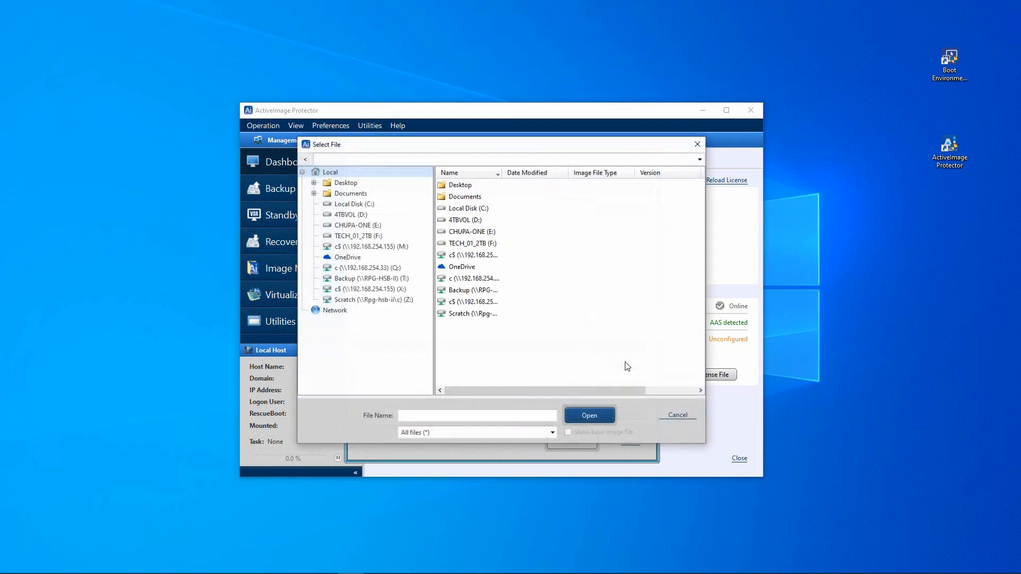
pyautogui.doubleClick(463, 210)
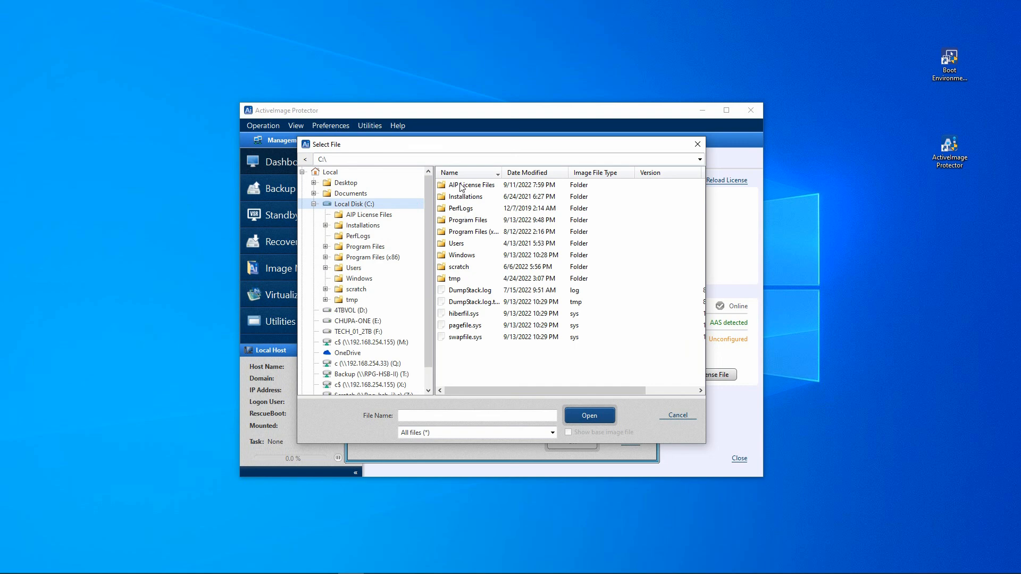
pyautogui.doubleClick(472, 186)
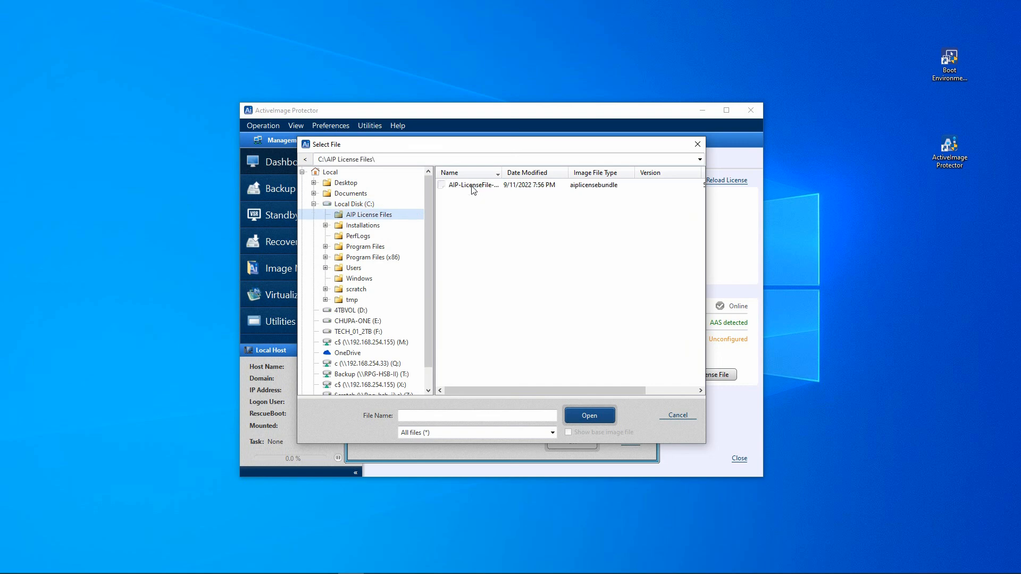
pyautogui.click(471, 186)
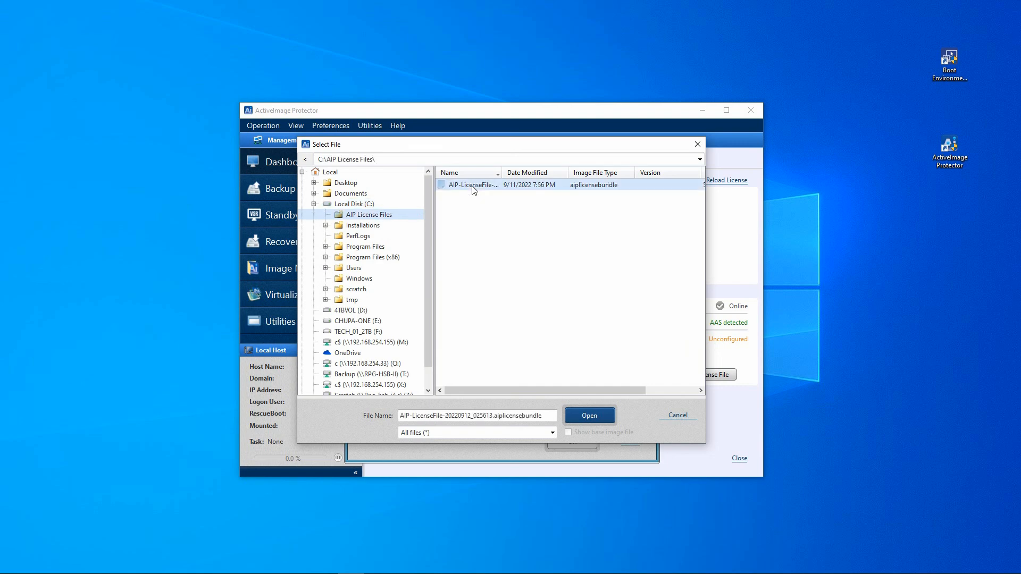
pyautogui.click(588, 417)
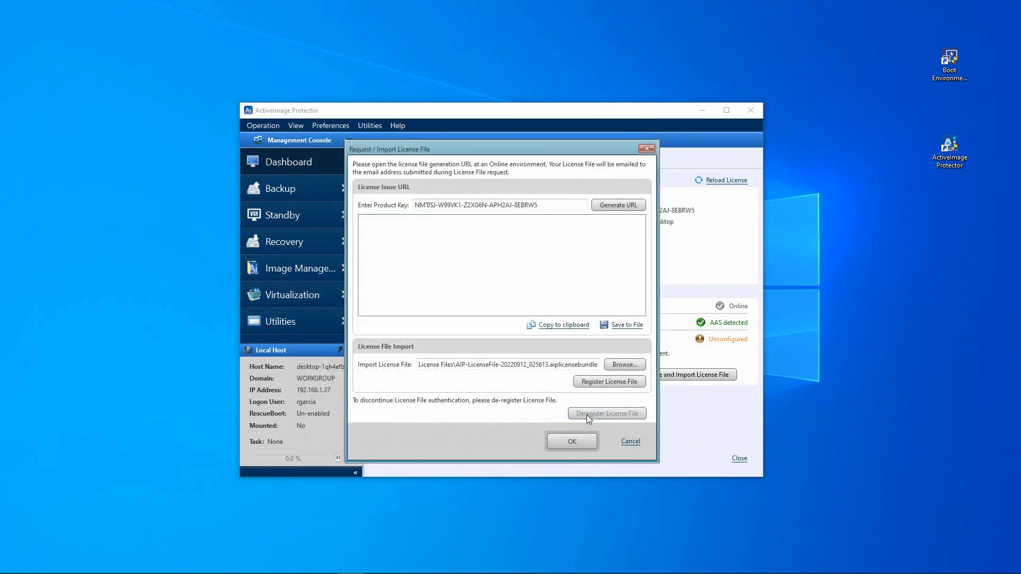